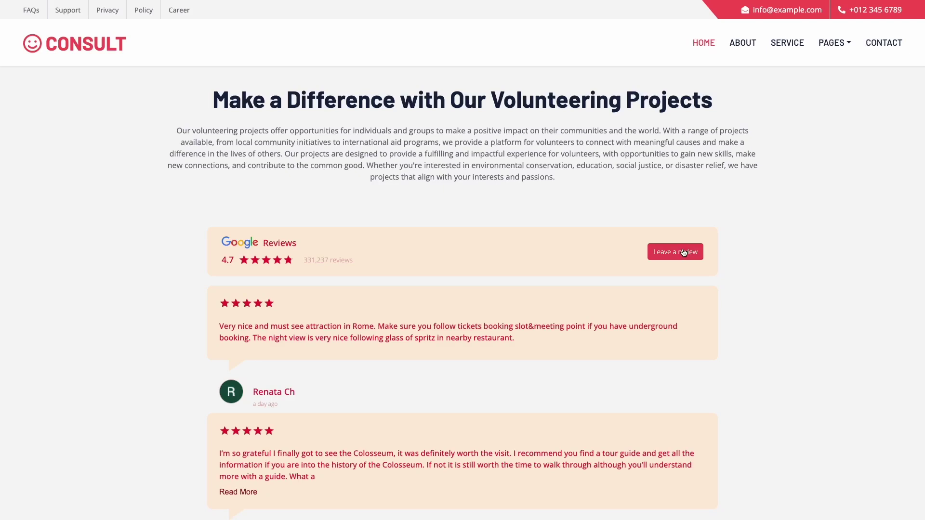
# Scroll through example sites' Google Reviews widgets, sliding the review carousel forward one card.
pyautogui.scroll(-5, 738, 257)
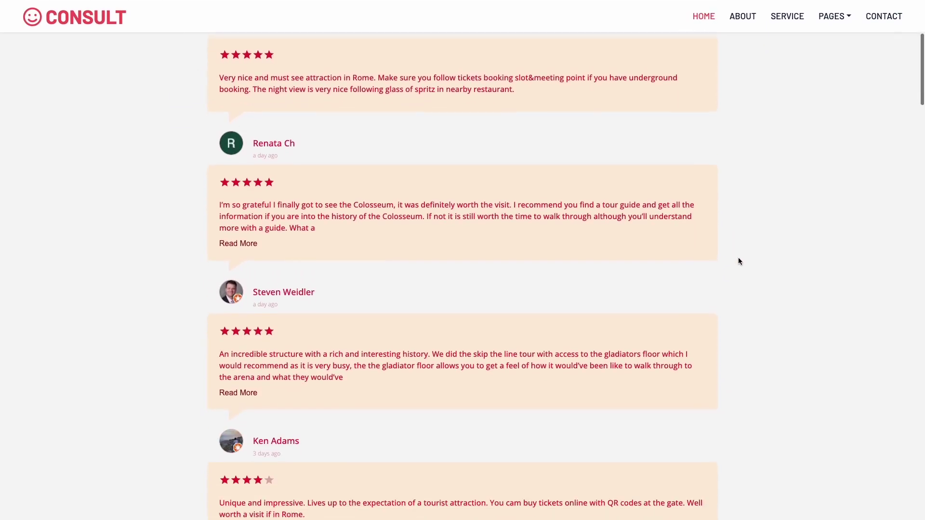
pyautogui.scroll(-4, 739, 261)
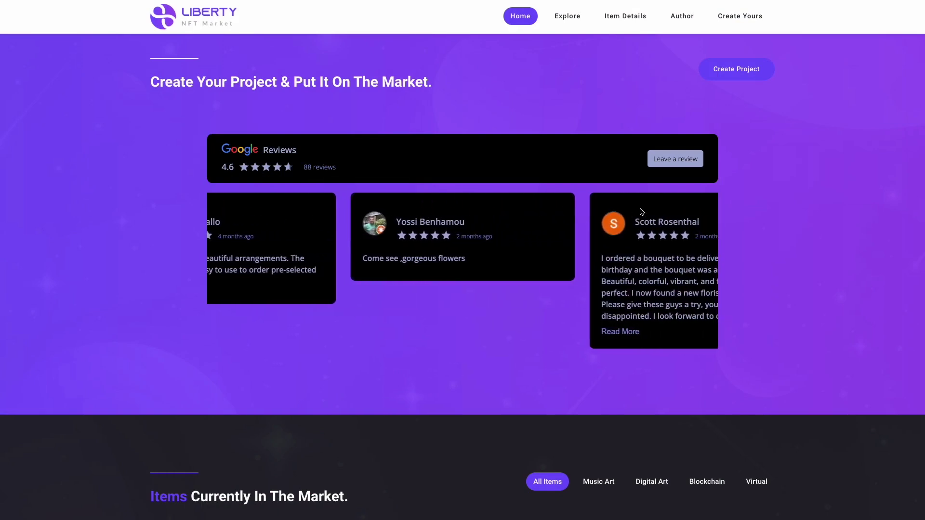
pyautogui.moveTo(652, 202); pyautogui.dragTo(471, 206)
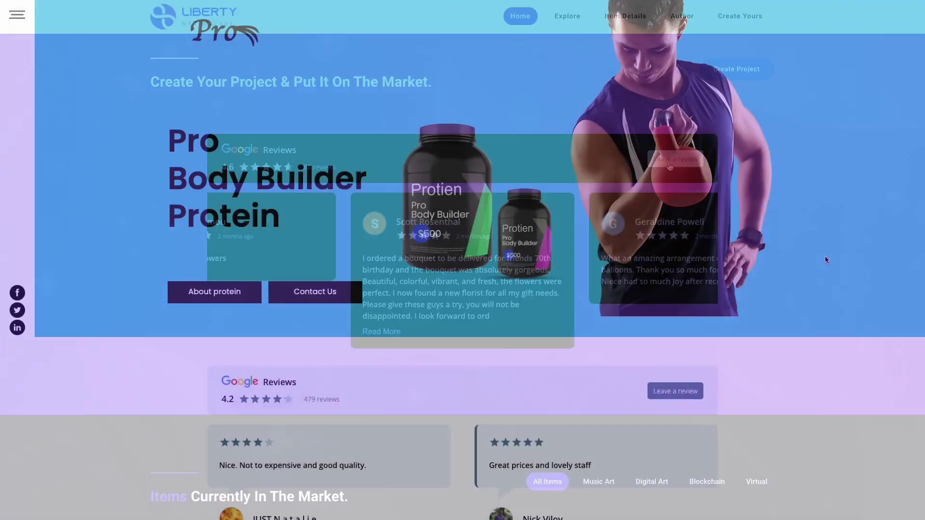
pyautogui.scroll(-3, 825, 260)
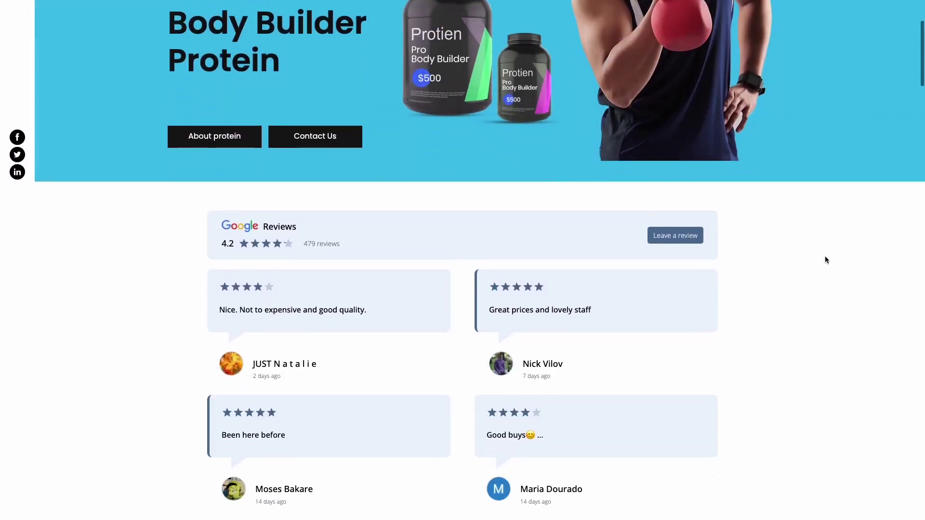
pyautogui.scroll(-4, 826, 260)
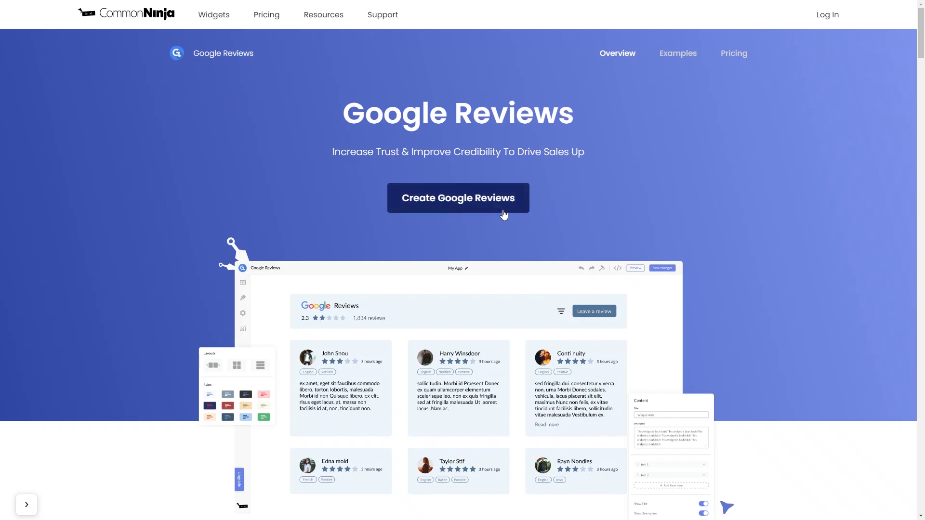
# Create a new Google Reviews widget and link it to GYM NYC by searching 'ny gym'.
pyautogui.click(496, 205)
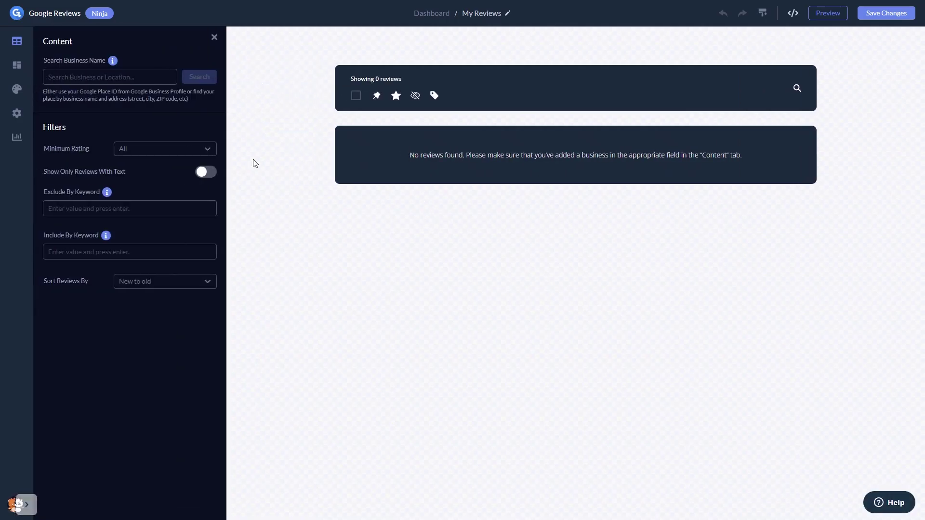
pyautogui.click(133, 79)
pyautogui.write('n')
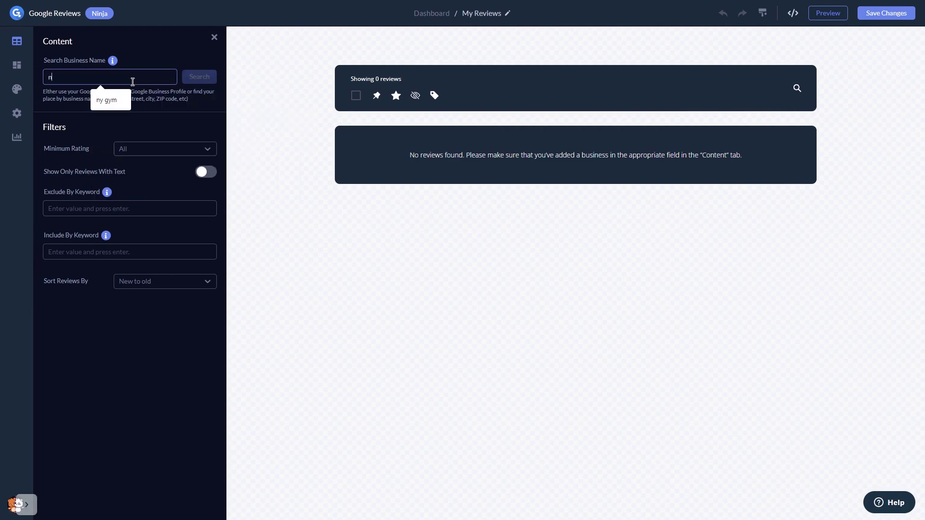
pyautogui.write('y gym')
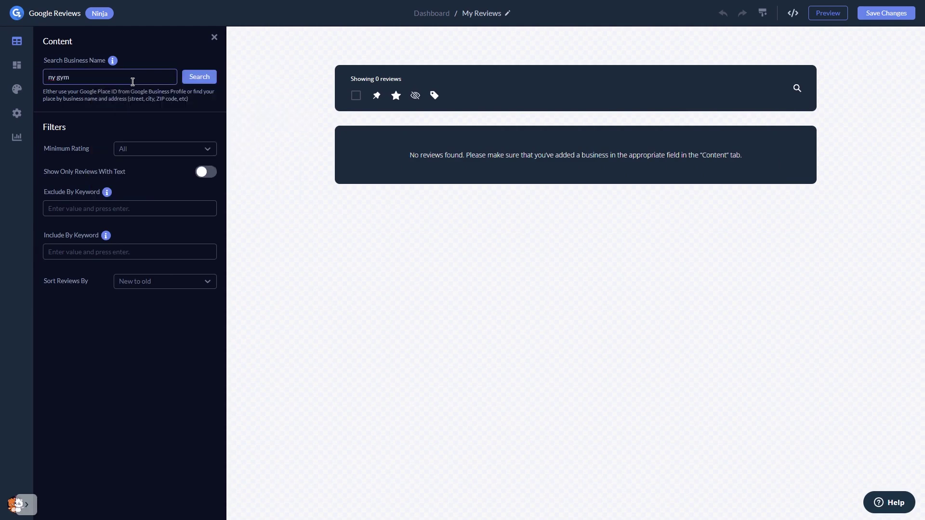
pyautogui.click(184, 76)
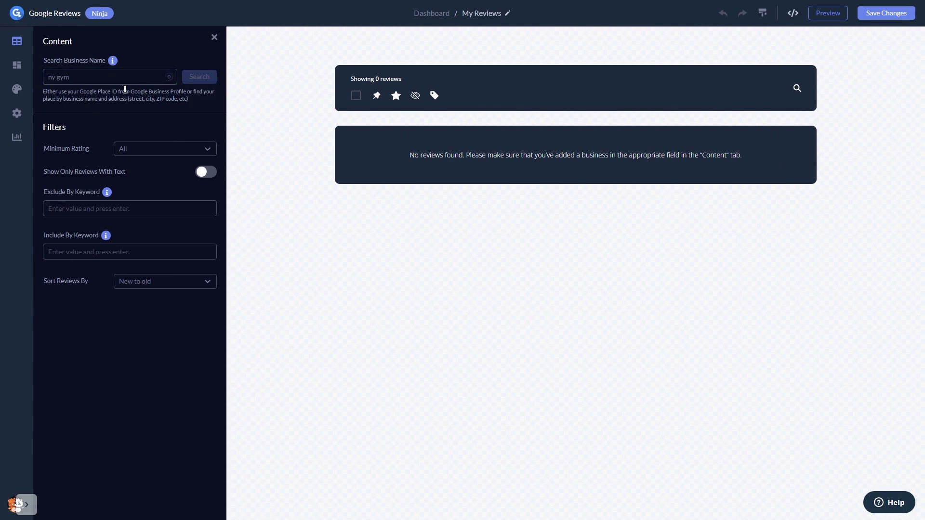
pyautogui.click(110, 103)
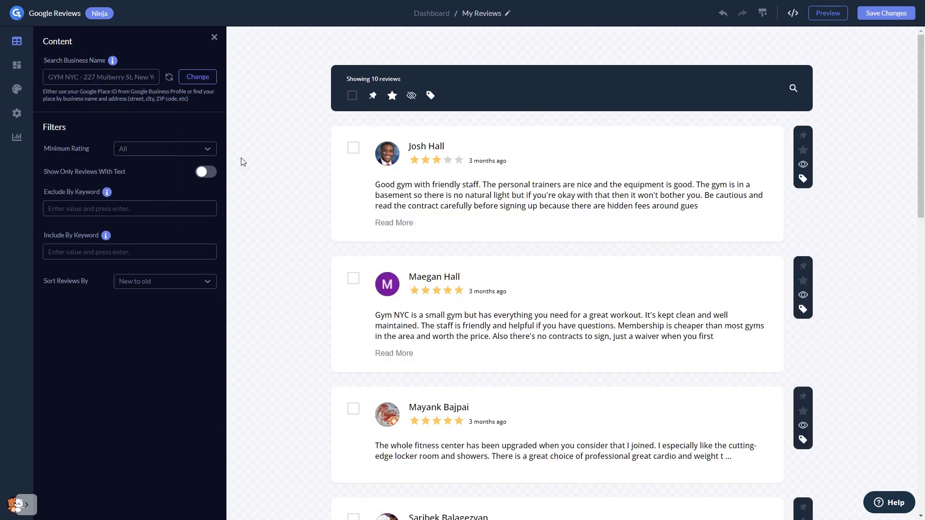
pyautogui.click(210, 152)
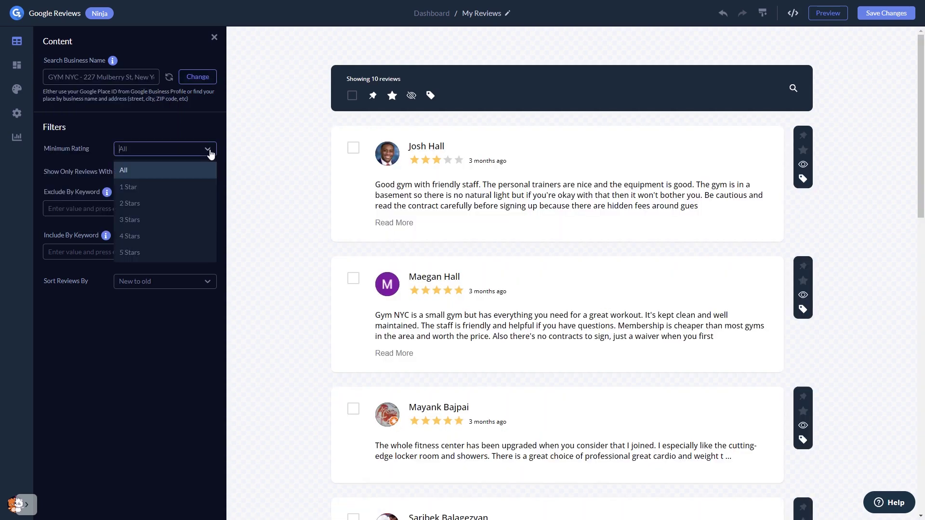
# Set the Minimum Rating filter to 4 Stars, leaving 8 reviews.
pyautogui.click(184, 236)
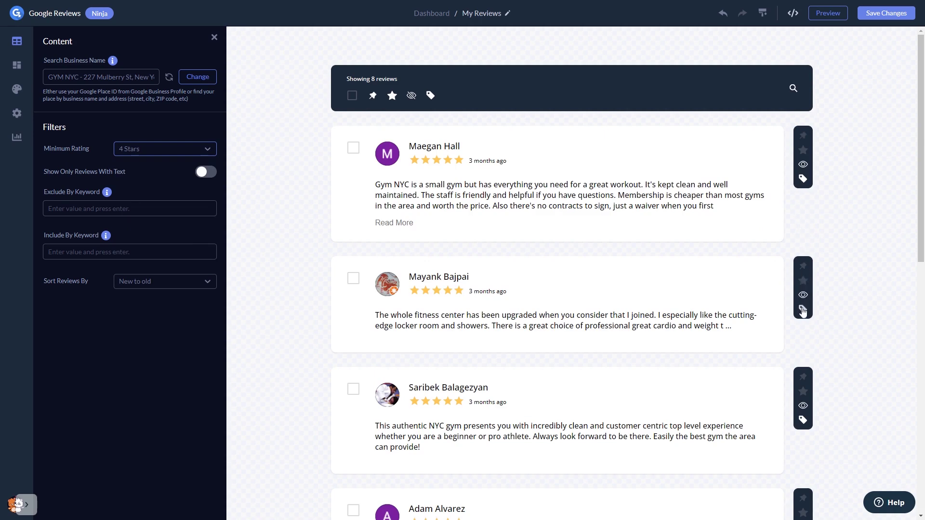
pyautogui.click(18, 66)
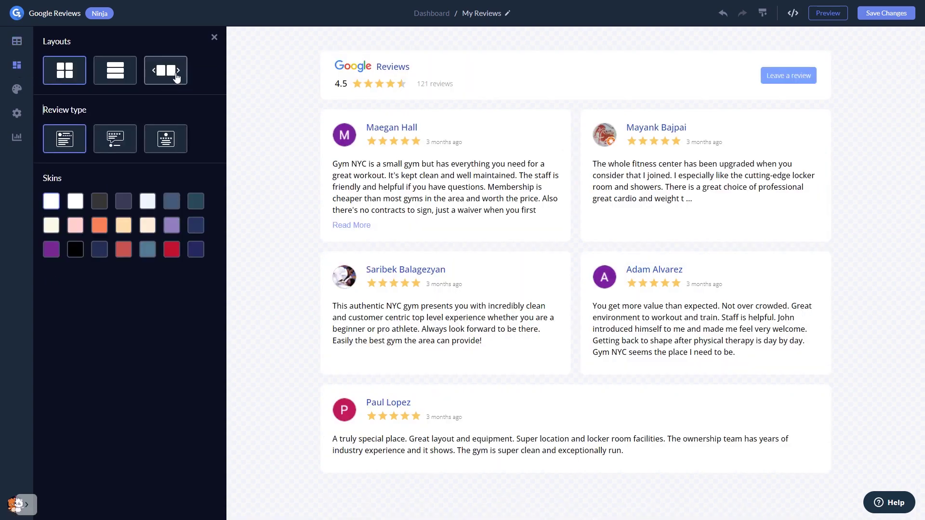
# Use a vertical list layout with stars first and centred avatar, name and stars.
pyautogui.click(174, 75)
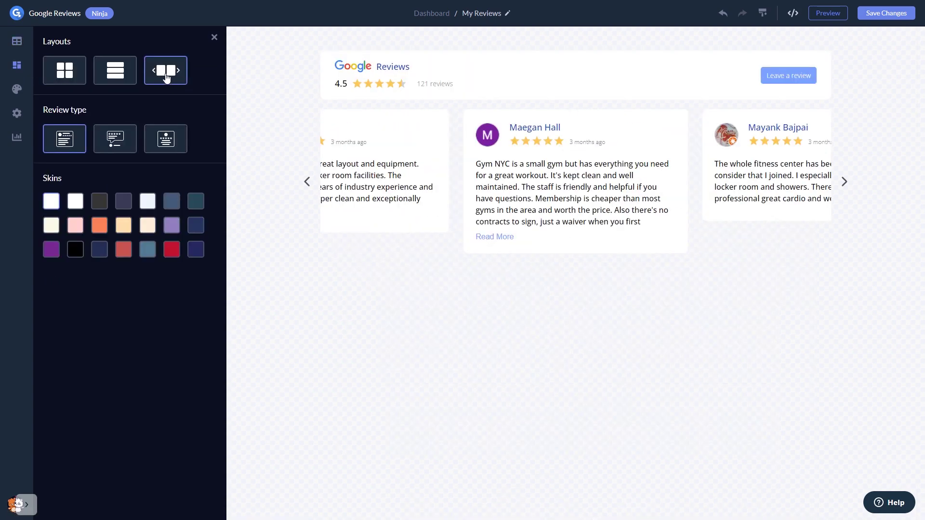
pyautogui.click(133, 73)
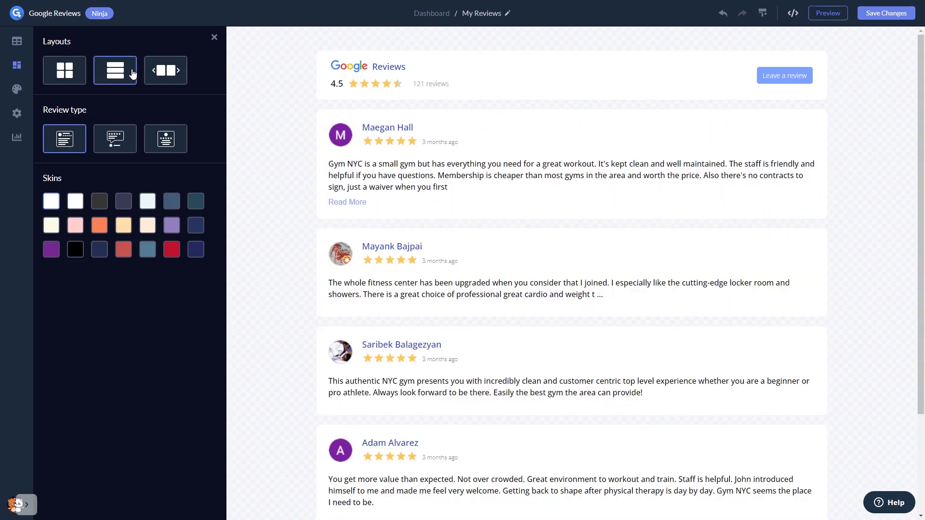
pyautogui.click(120, 138)
pyautogui.click(166, 142)
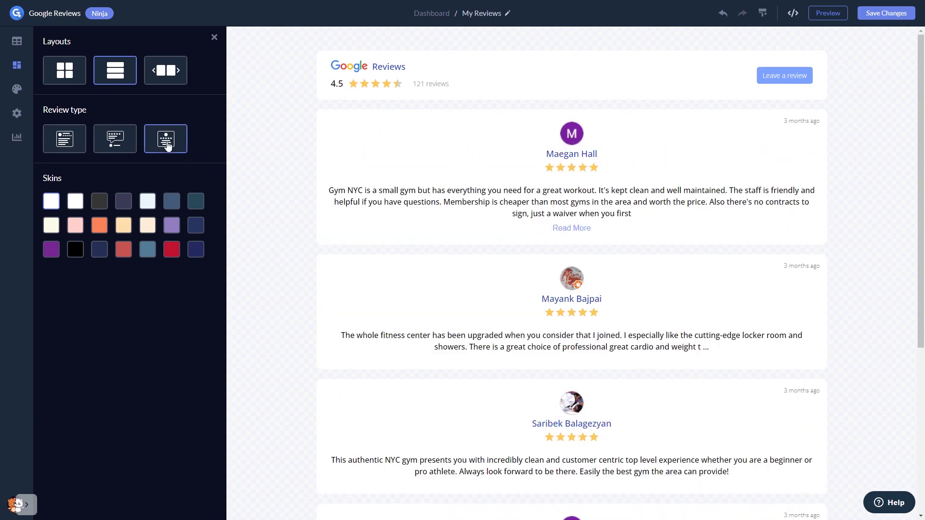
# Apply the dark purple-navy skin with green reviewer names and stars to the review cards.
pyautogui.click(196, 203)
pyautogui.click(172, 202)
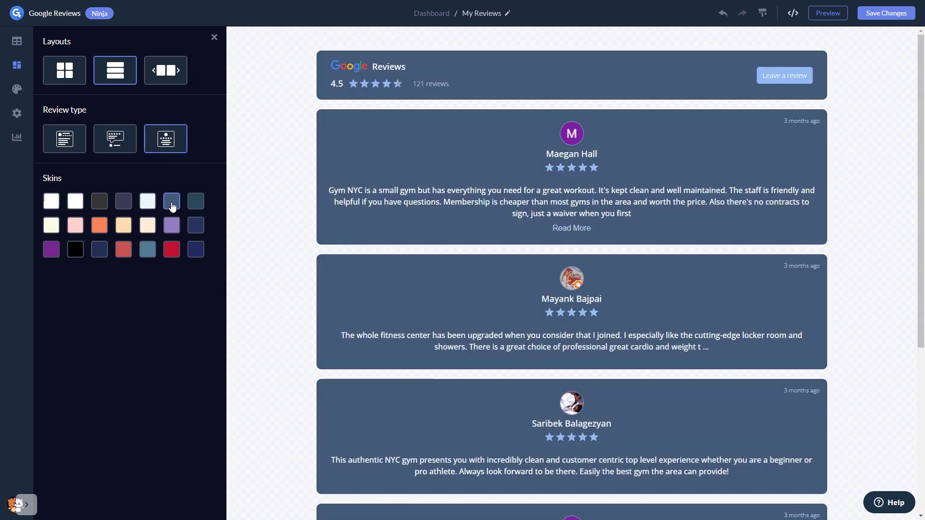
pyautogui.click(129, 207)
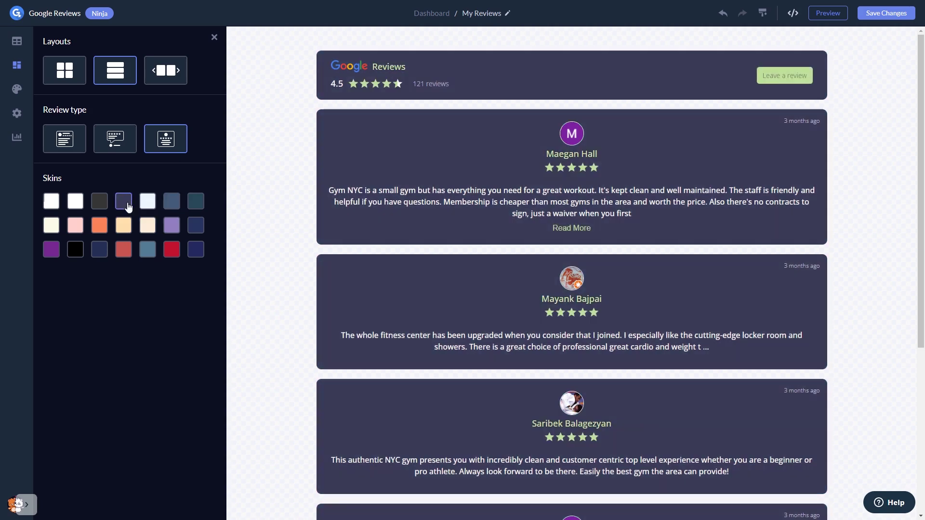
pyautogui.click(19, 93)
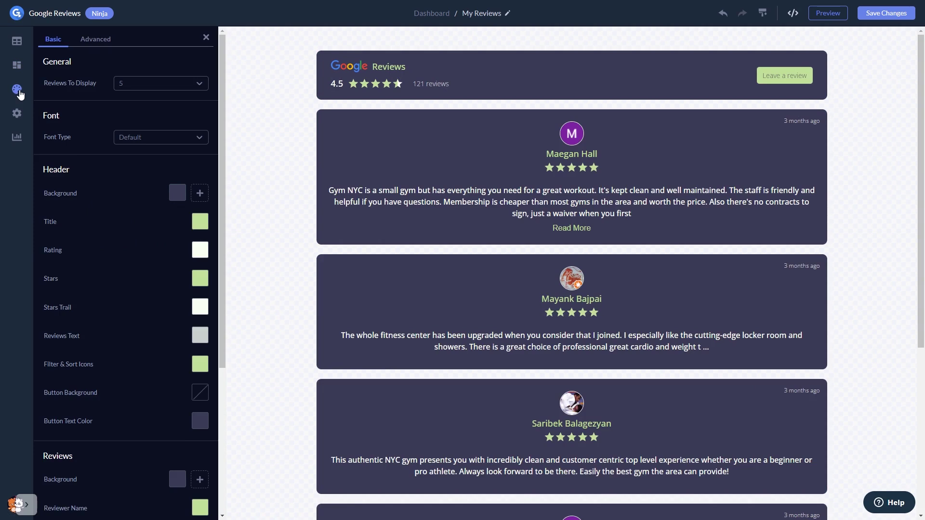
# Check the Visibility settings, save the widget and return to the Widgets dashboard.
pyautogui.click(17, 113)
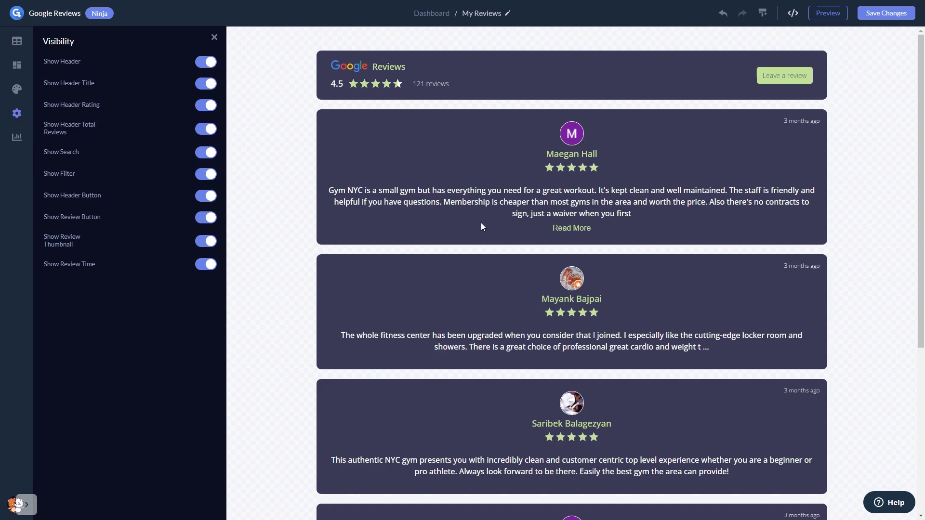
pyautogui.click(892, 14)
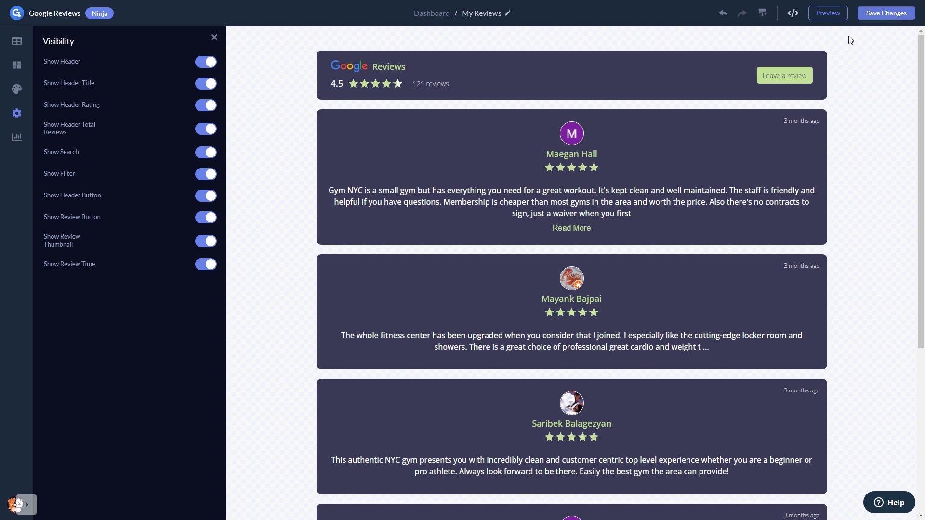
pyautogui.click(430, 15)
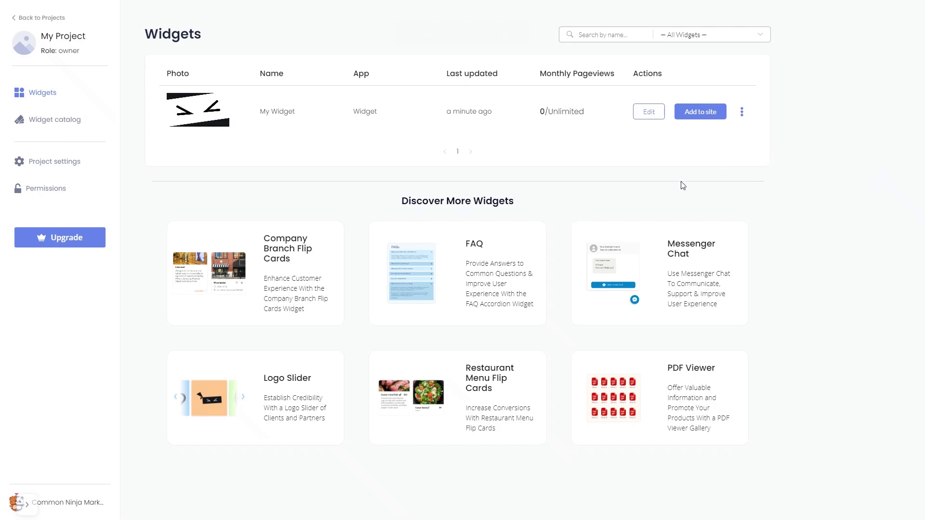
# Copy My Widget's installation code from its Add to site window to the clipboard.
pyautogui.click(704, 115)
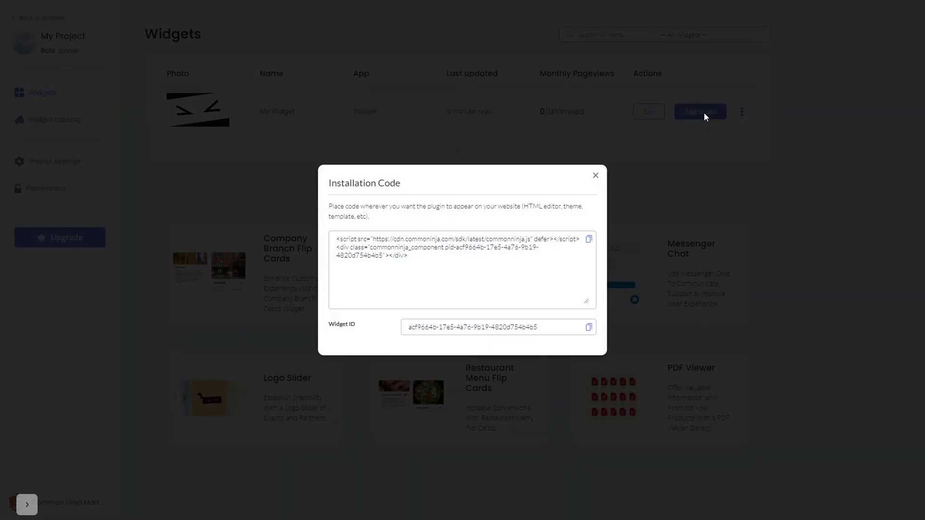
pyautogui.click(589, 241)
pyautogui.click(589, 240)
pyautogui.click(597, 177)
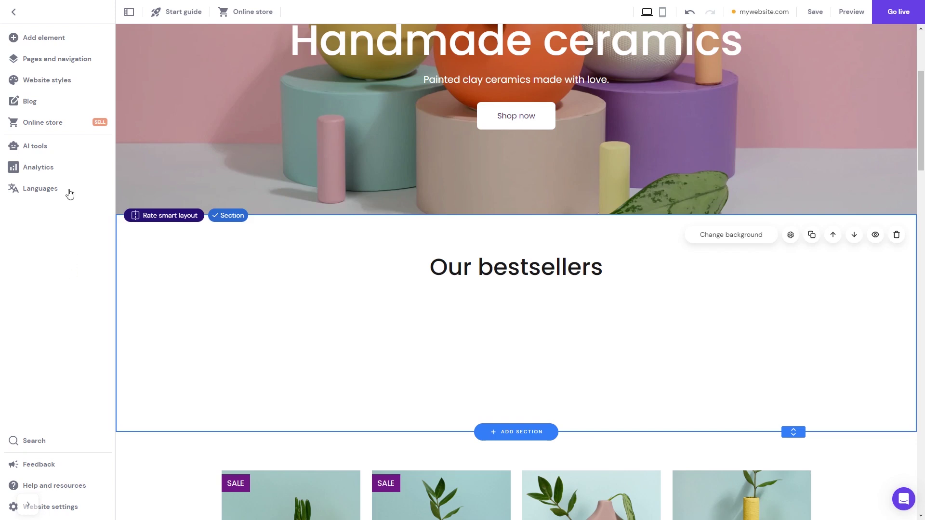
# Drag an Embed code element onto the Our bestsellers section.
pyautogui.click(52, 44)
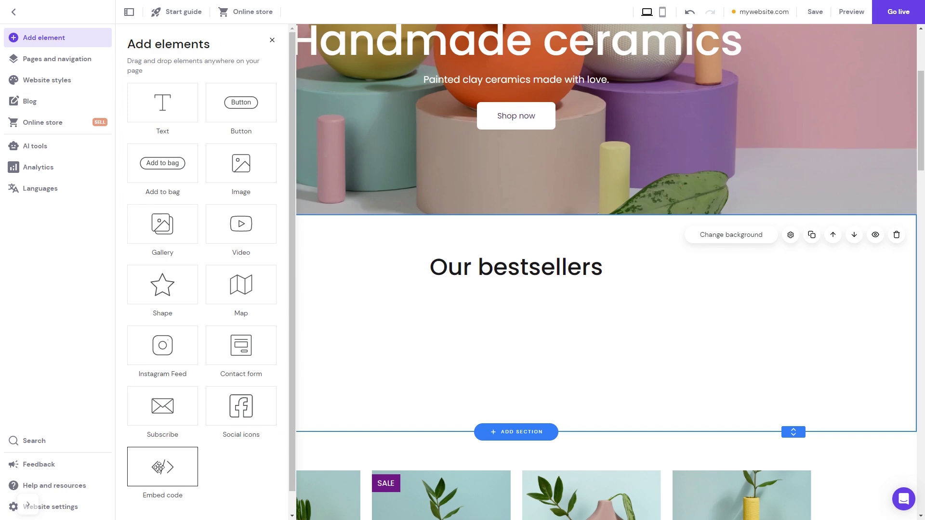
pyautogui.moveTo(159, 467); pyautogui.dragTo(522, 344)
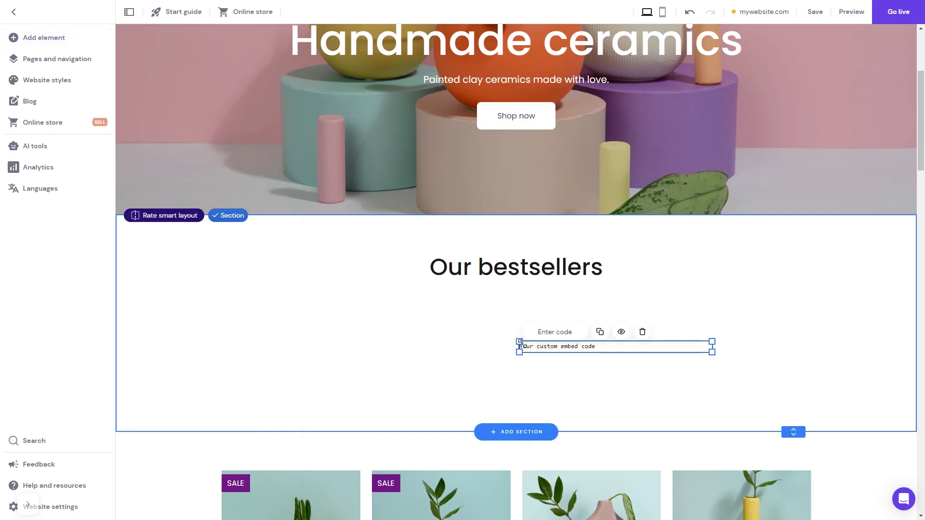
# Move the embed box up under the Our bestsellers heading and stretch it taller.
pyautogui.moveTo(556, 347); pyautogui.dragTo(271, 354)
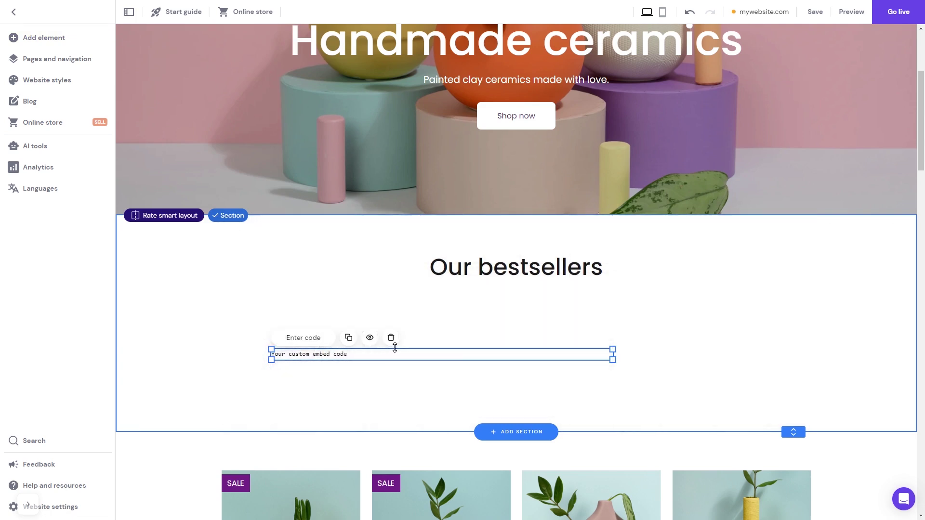
pyautogui.moveTo(394, 347); pyautogui.dragTo(421, 307)
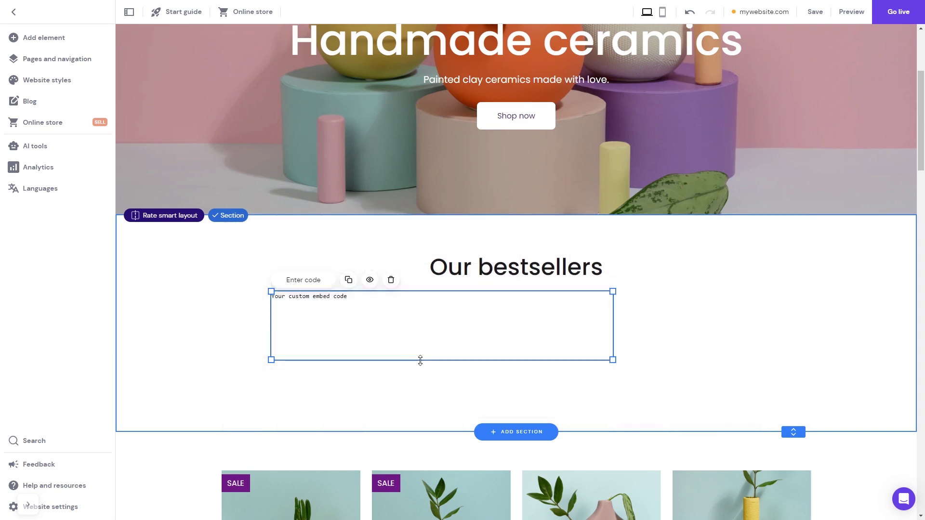
pyautogui.moveTo(420, 359); pyautogui.dragTo(424, 417)
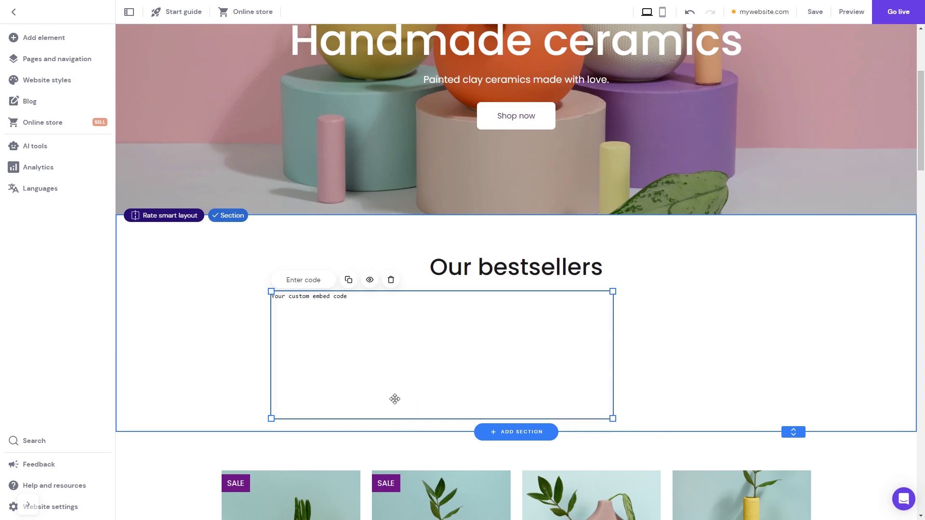
# Replace the embed placeholder with the pasted Common Ninja widget script and embed it.
pyautogui.click(311, 281)
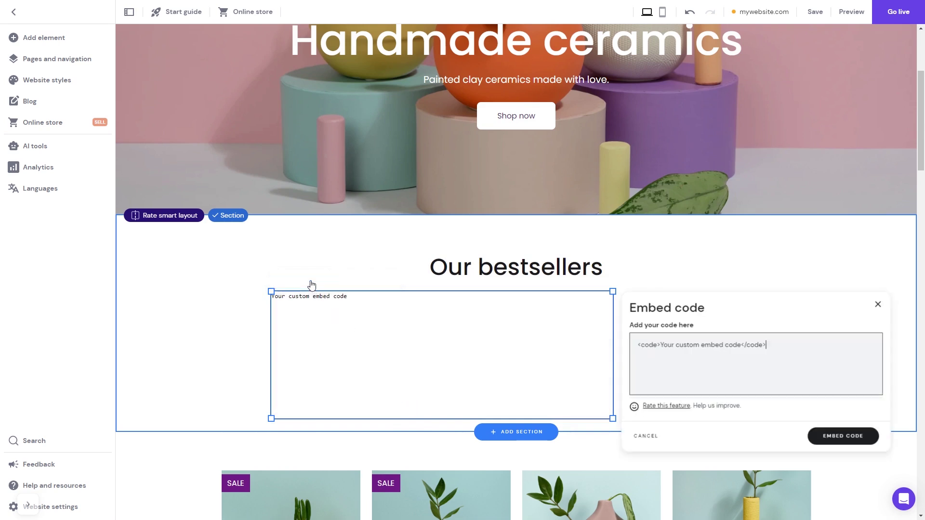
pyautogui.tripleClick(658, 347)
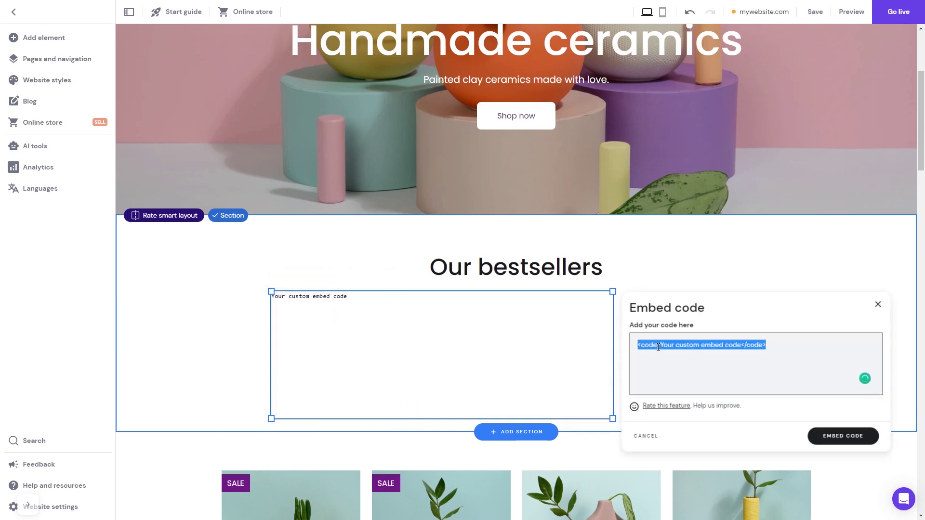
pyautogui.hotkey('ctrl', 'v')
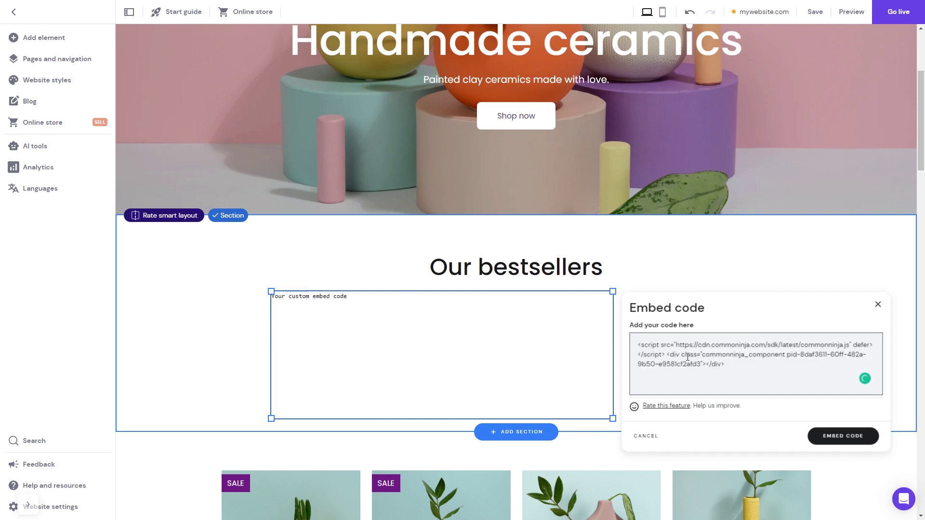
pyautogui.click(833, 437)
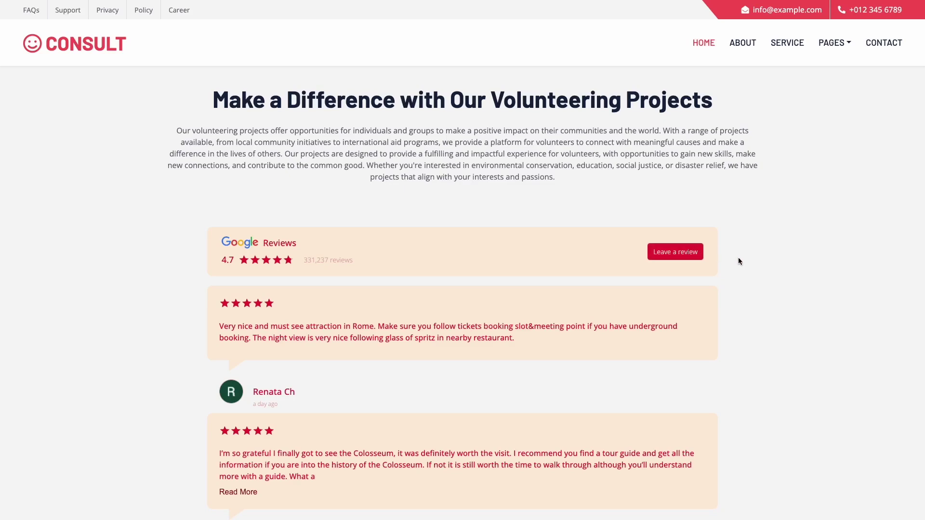
# Scroll down an example site to view its embedded Google Reviews widget.
pyautogui.scroll(-5, 737, 257)
pyautogui.scroll(-5, 738, 261)
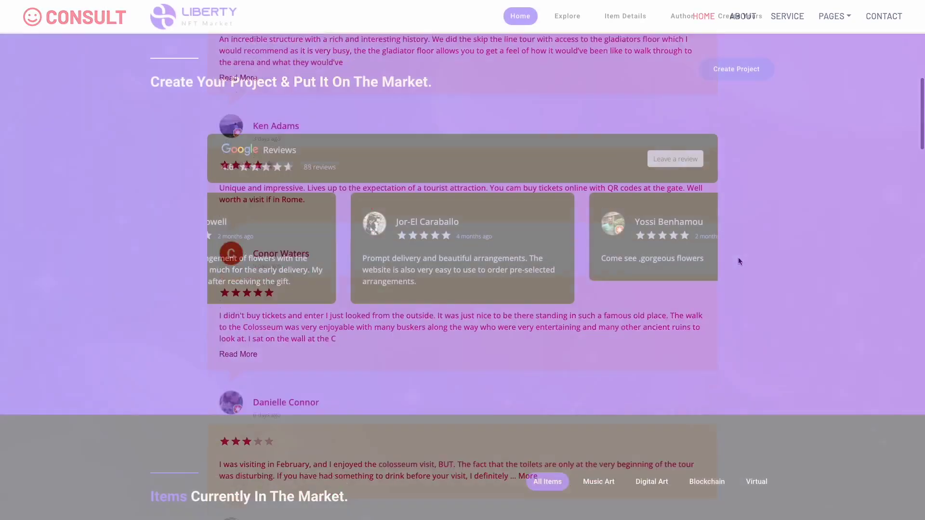